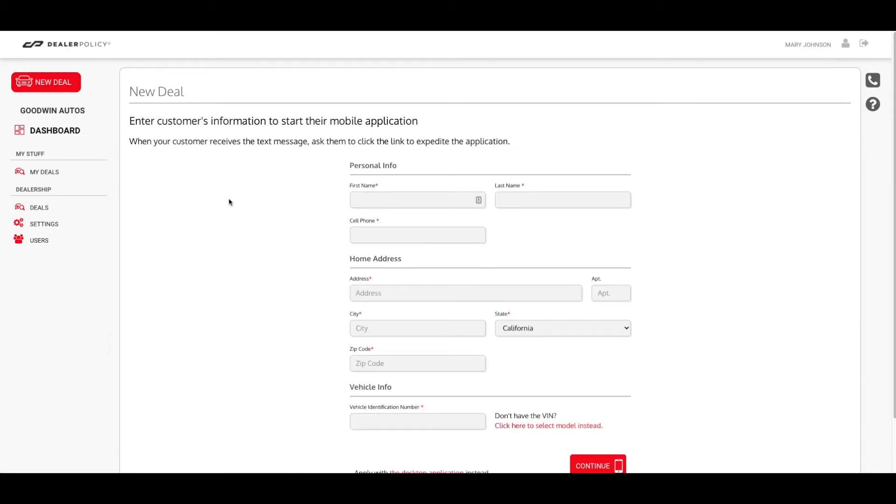
Switch the new deal from the mobile view to the desktop application
scroll(226, 203, down, 2)
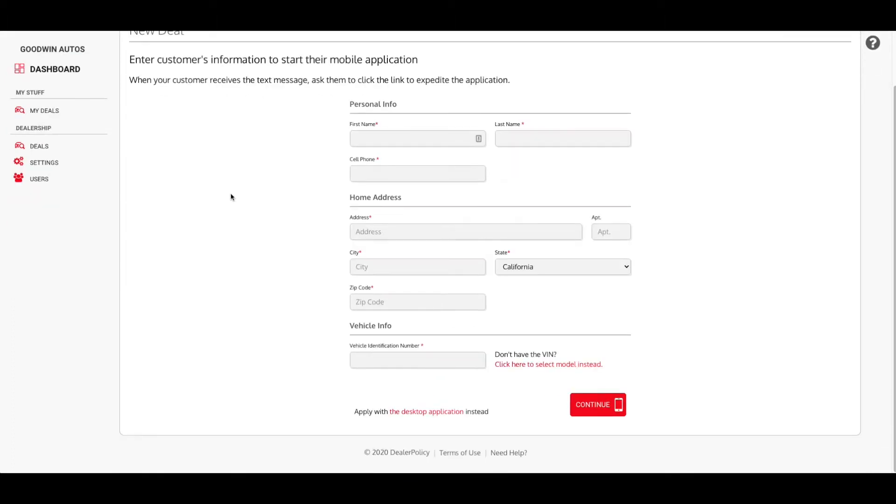
click(451, 413)
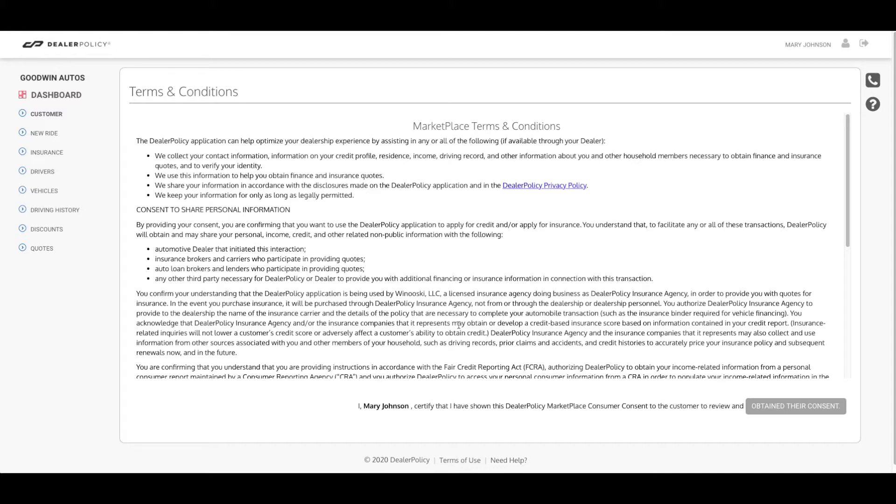
Scroll through the MarketPlace Terms & Conditions and confirm the customer's consent
scroll(459, 325, down, 1)
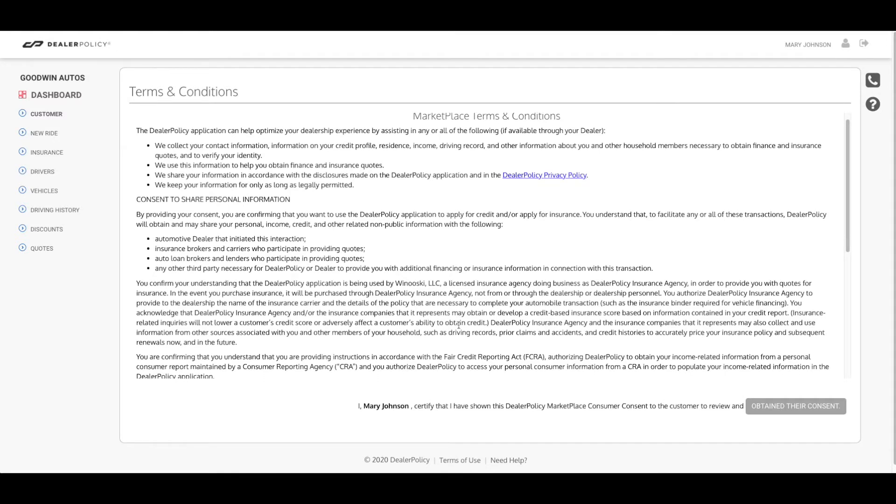
scroll(459, 325, down, 5)
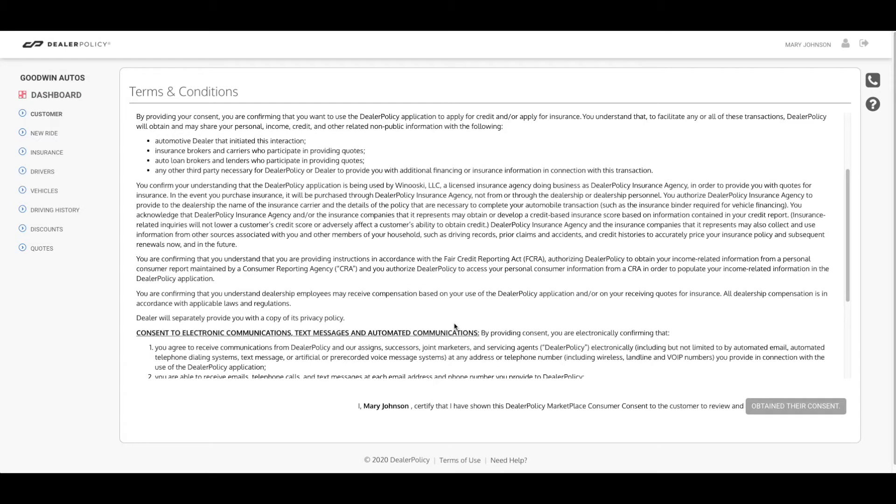
scroll(455, 326, down, 7)
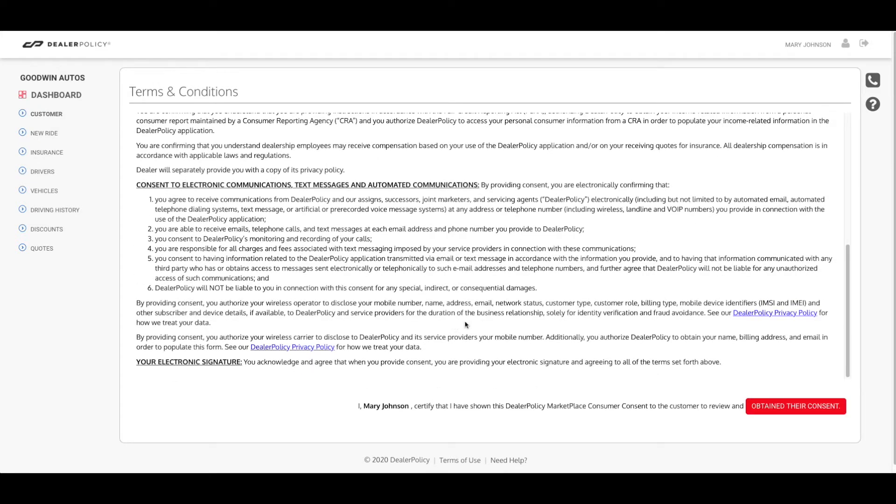
click(758, 407)
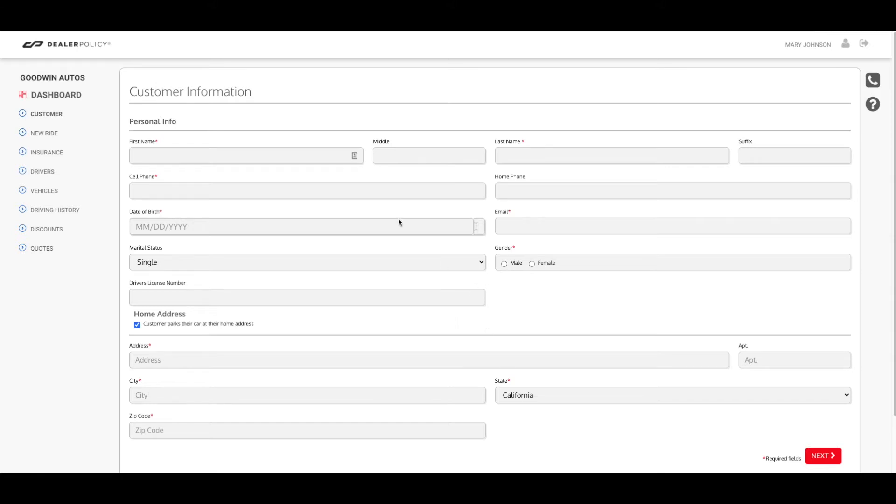
Enter the customer's first and last name, cell phone number, date of birth and email
click(152, 159)
key(Tab)
key(Tab)
key(Tab)
key(Tab)
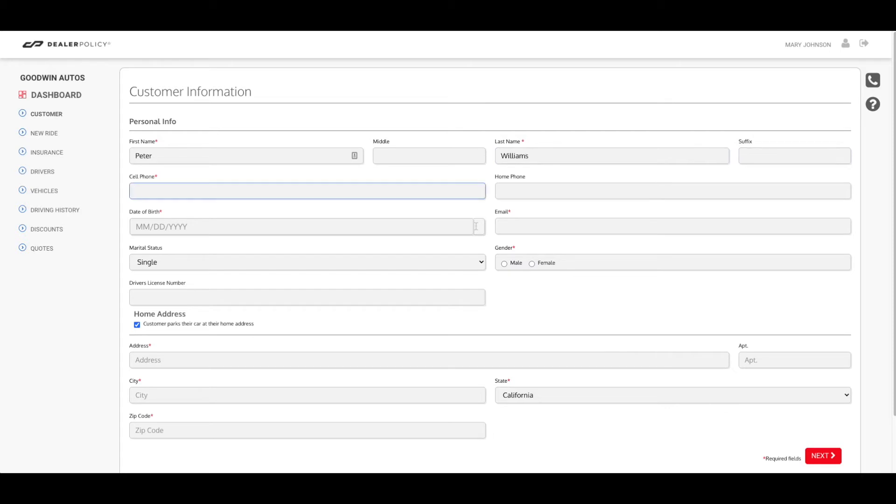
text(8025555555)
key(Tab)
key(Tab)
text(06/1)
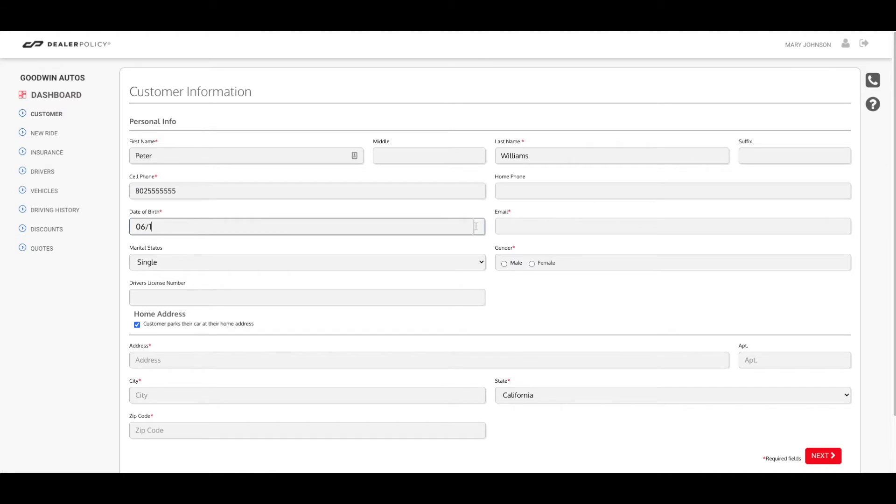
text(5/1985)
key(Tab)
text(pe)
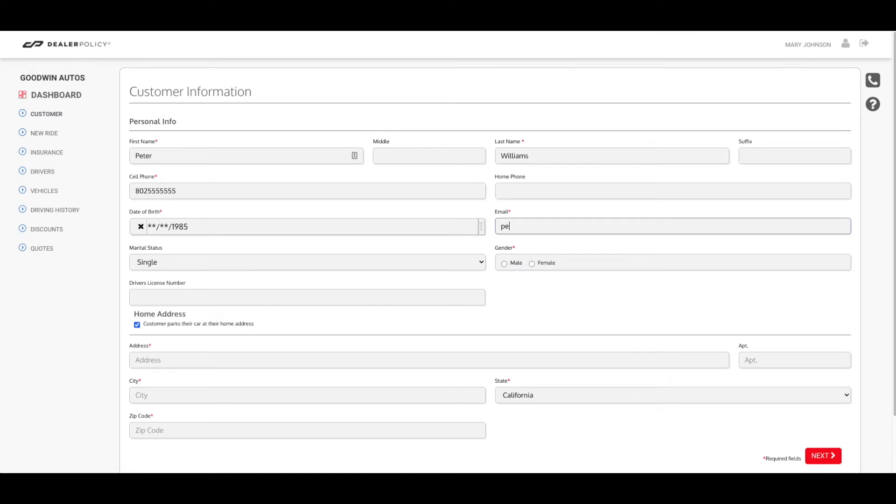
text(terw32@test.com)
Mark the customer Married and Male, choose the suggested Placerville home address, and submit
click(172, 265)
click(162, 275)
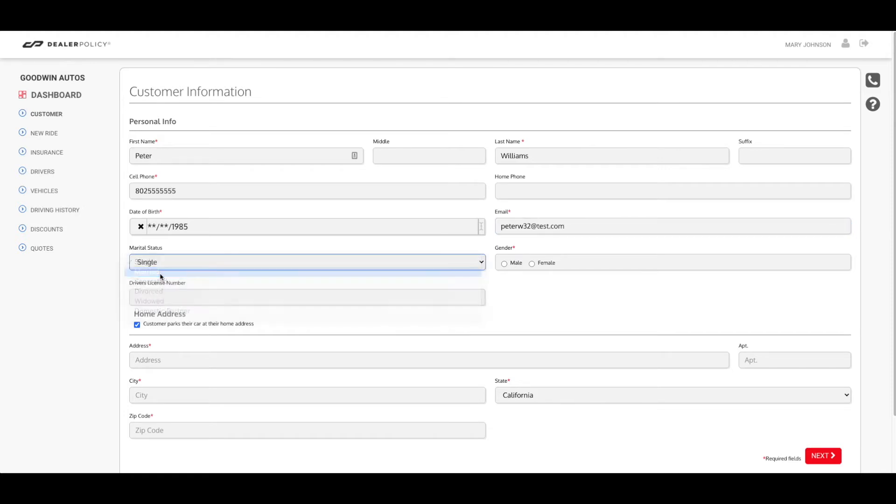
click(504, 263)
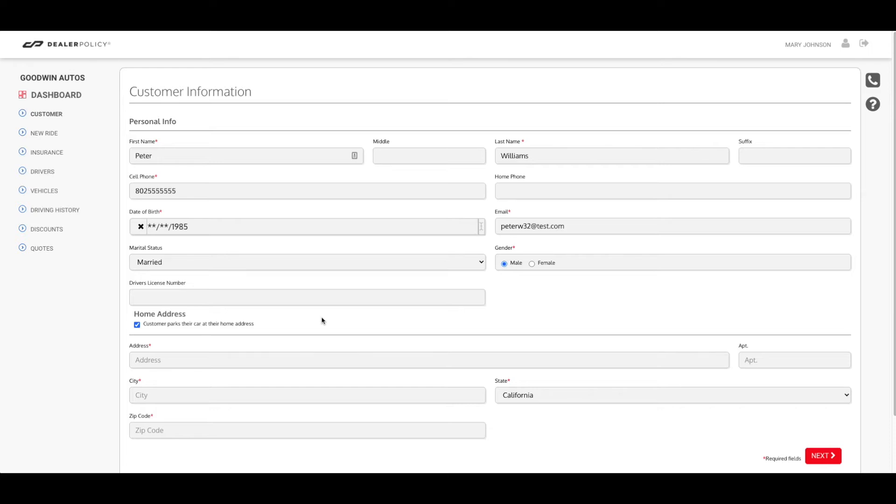
click(206, 360)
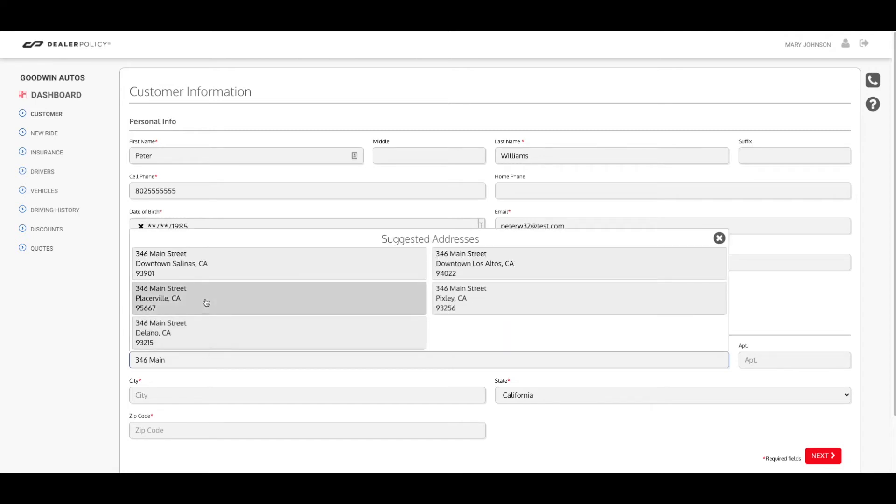
click(207, 303)
scroll(654, 406, down, 1)
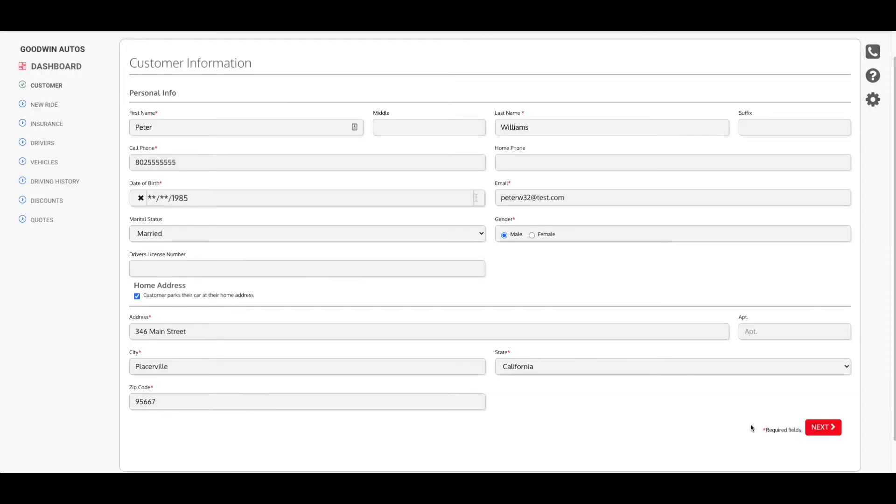
click(818, 429)
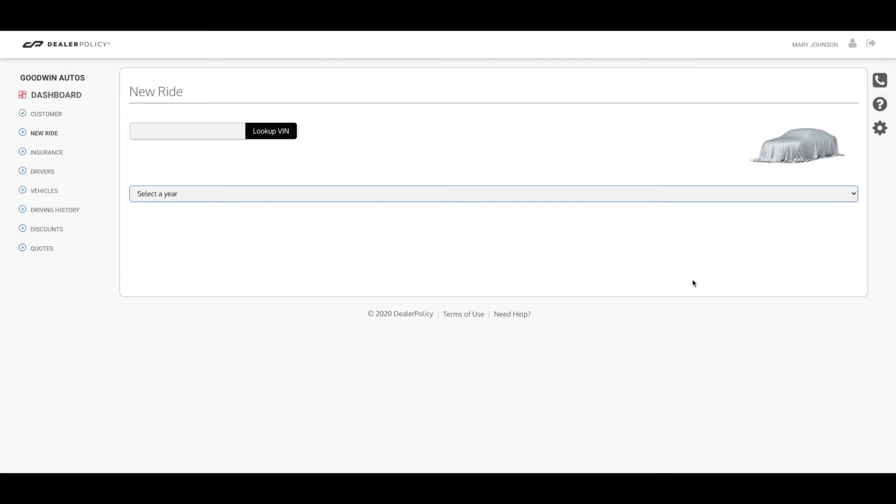
Paste the VIN and look it up to identify the 2017 Hyundai Elantra, then continue
click(196, 129)
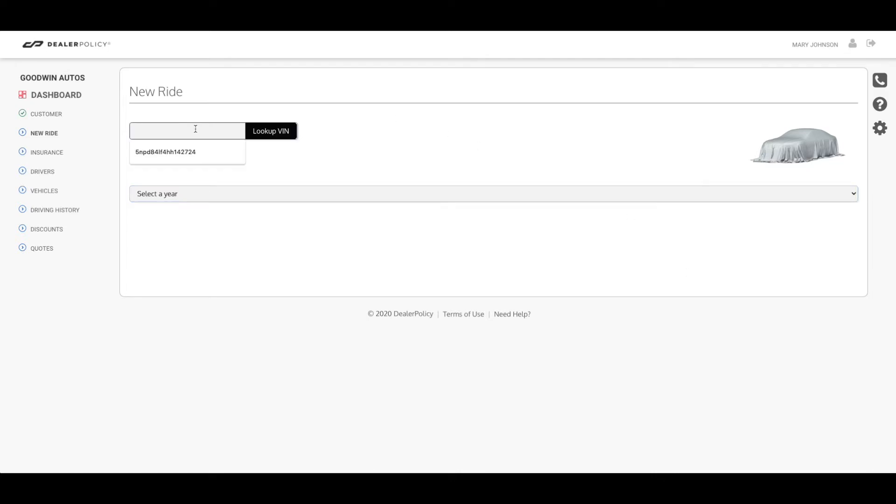
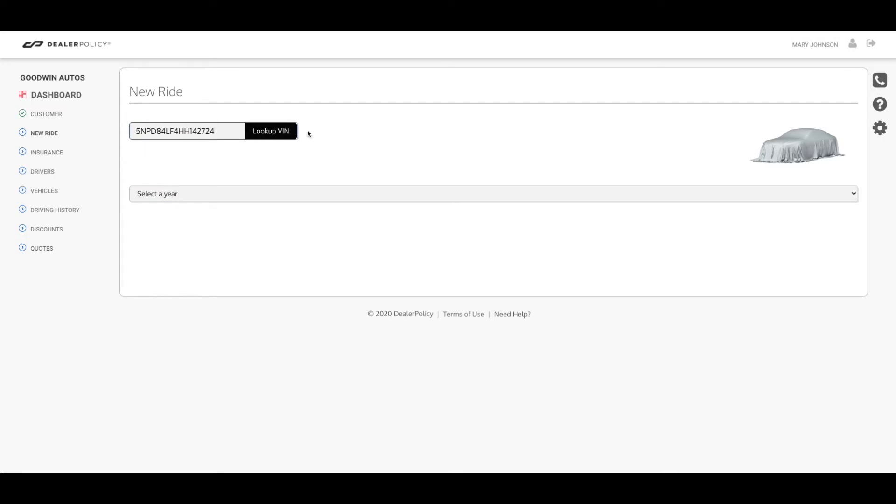
click(274, 136)
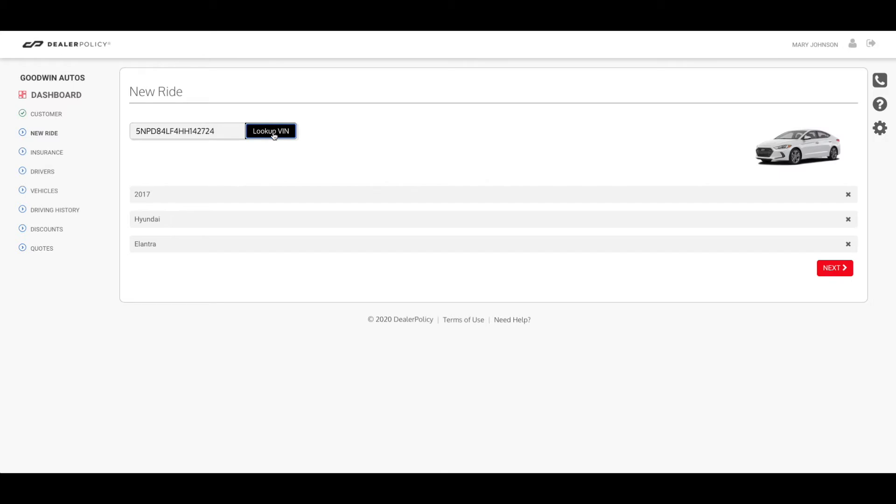
click(836, 273)
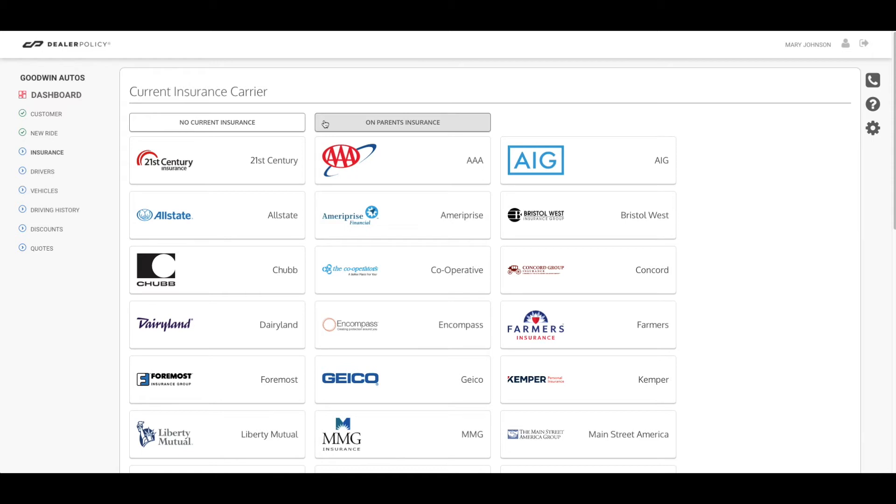
Choose Allstate as current carrier with a 150 monthly household premium, then continue
click(234, 207)
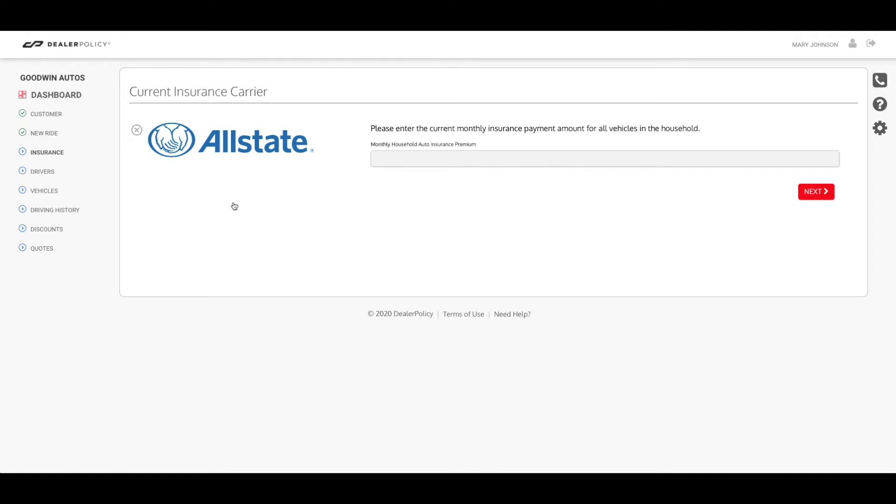
click(391, 158)
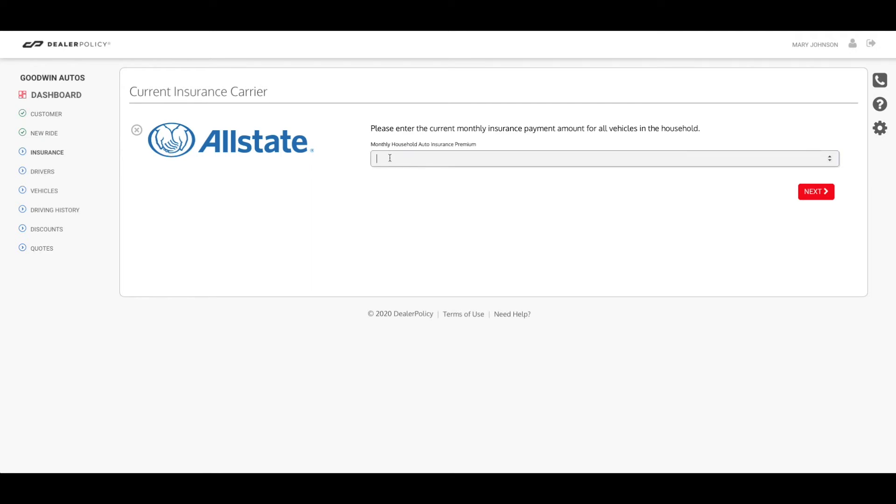
text(150)
click(818, 197)
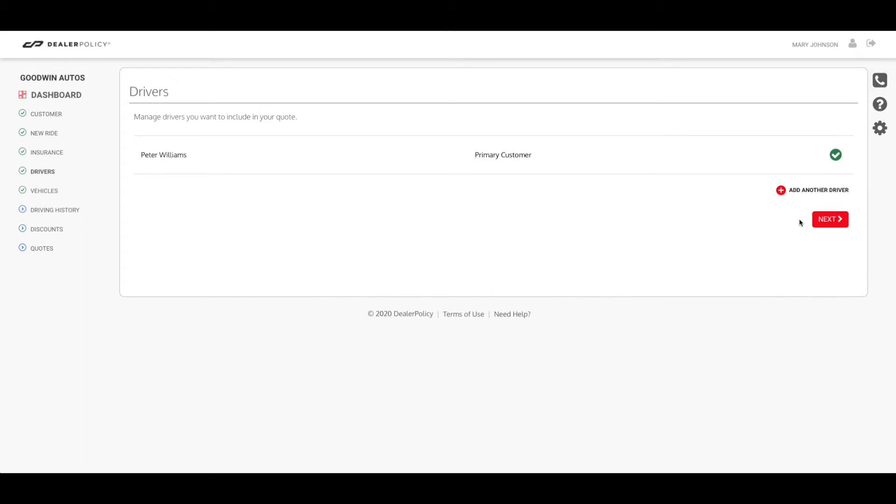
Add the spouse as a female driver with first name, date of birth and Spouse relationship
click(814, 192)
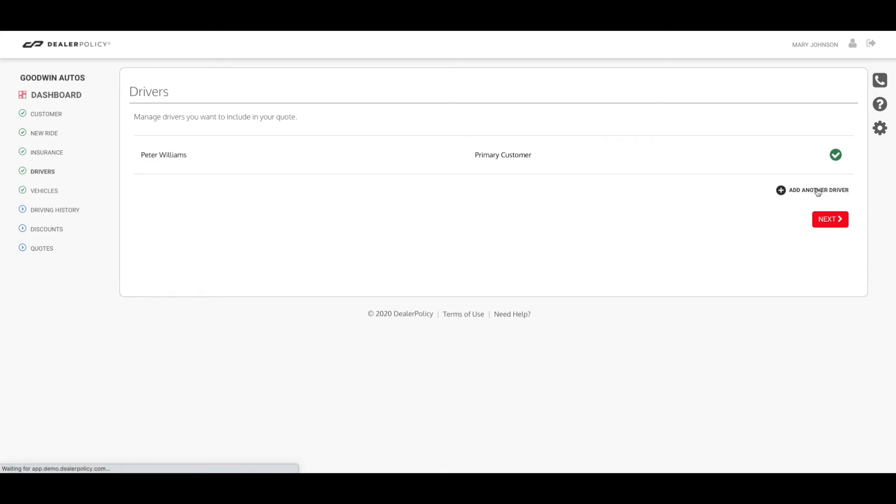
click(297, 134)
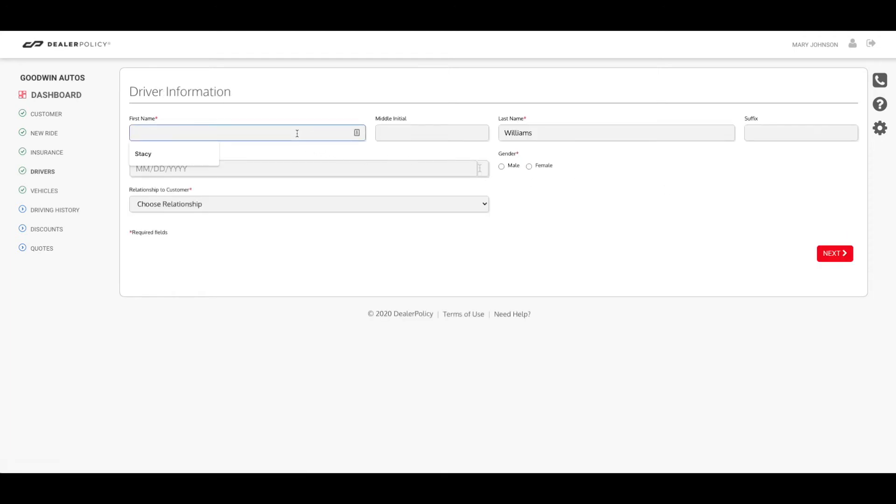
text(Kelly)
key(Tab)
key(Tab)
key(Tab)
key(Tab)
text(06/1)
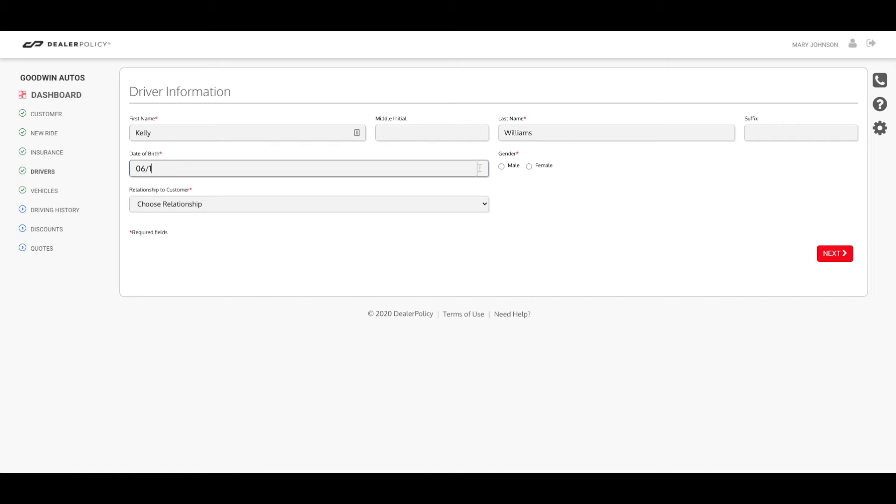
text(6/1984)
click(529, 167)
click(405, 209)
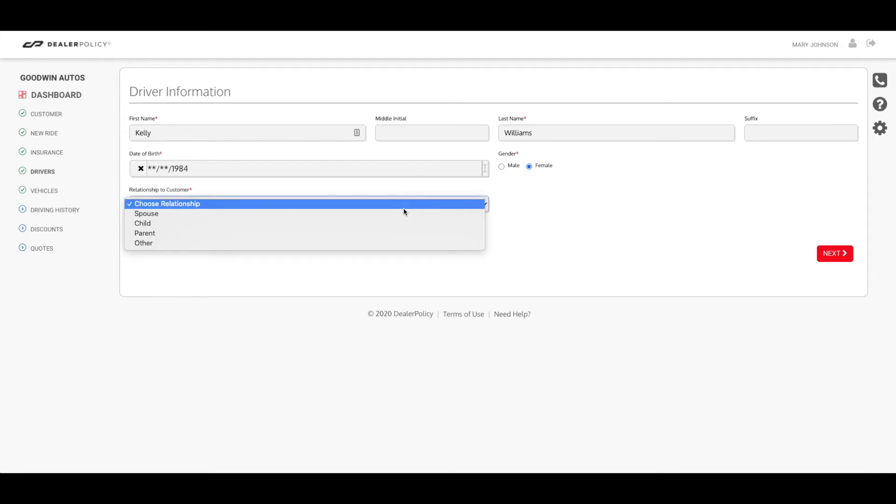
click(836, 257)
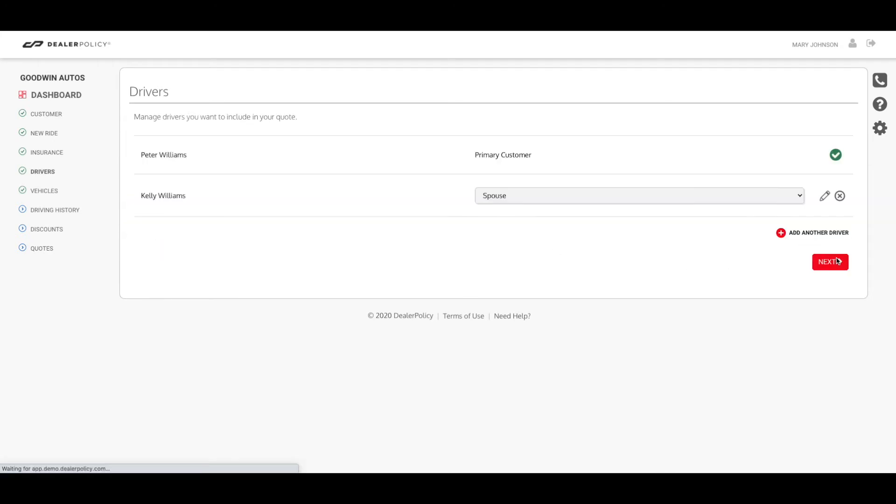
click(846, 267)
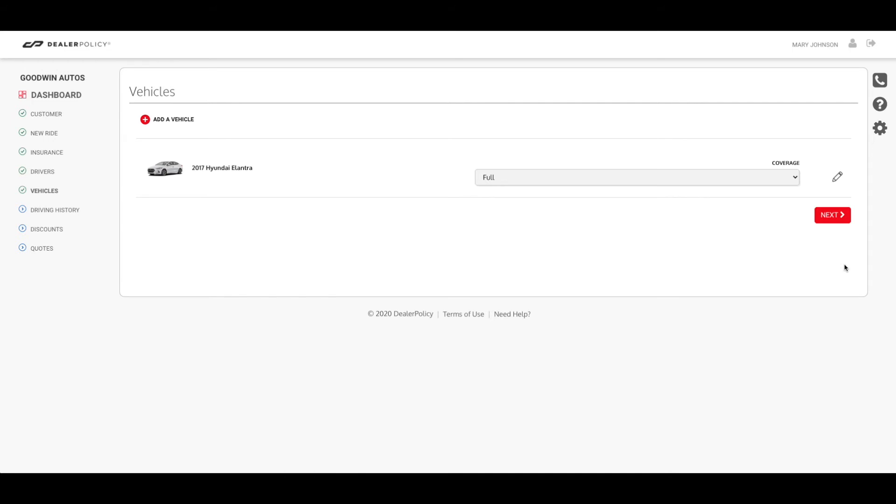
Add a 2015 Nissan Rogue as another vehicle
click(165, 120)
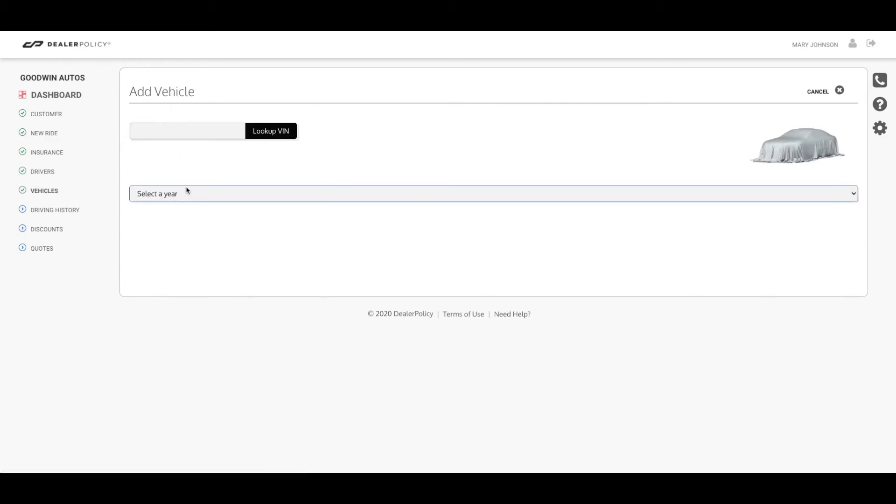
click(187, 191)
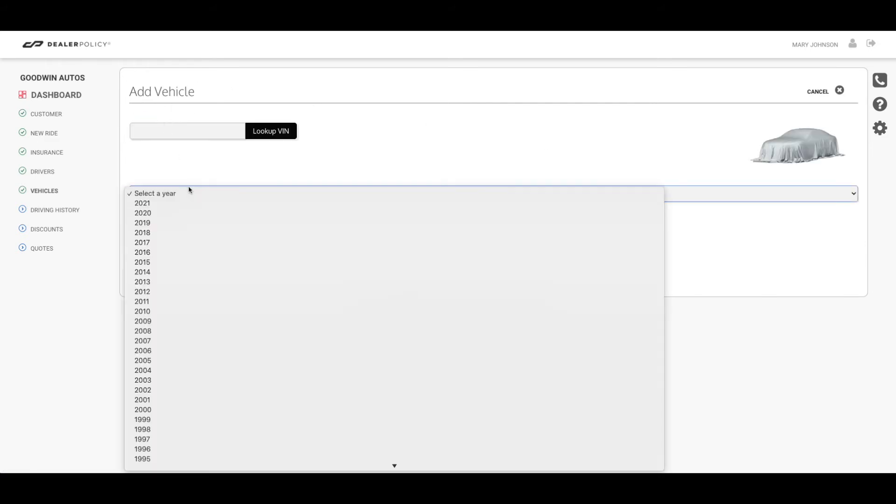
click(146, 266)
click(170, 224)
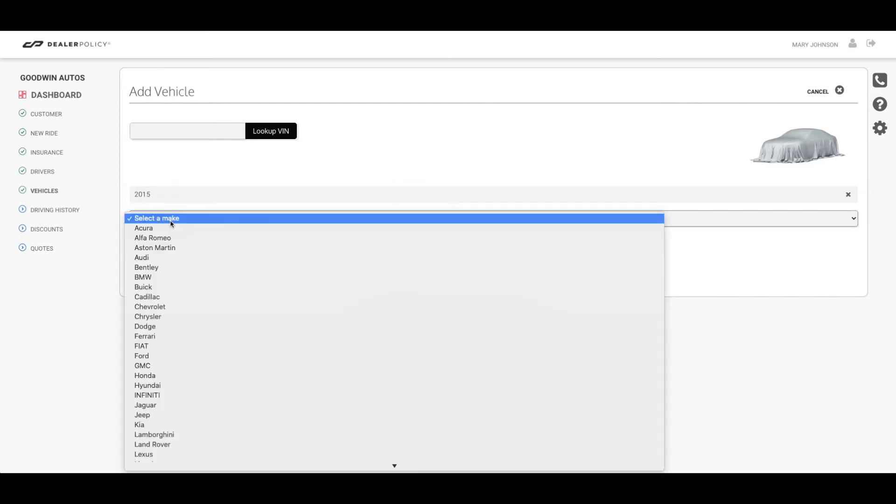
scroll(171, 223, down, 5)
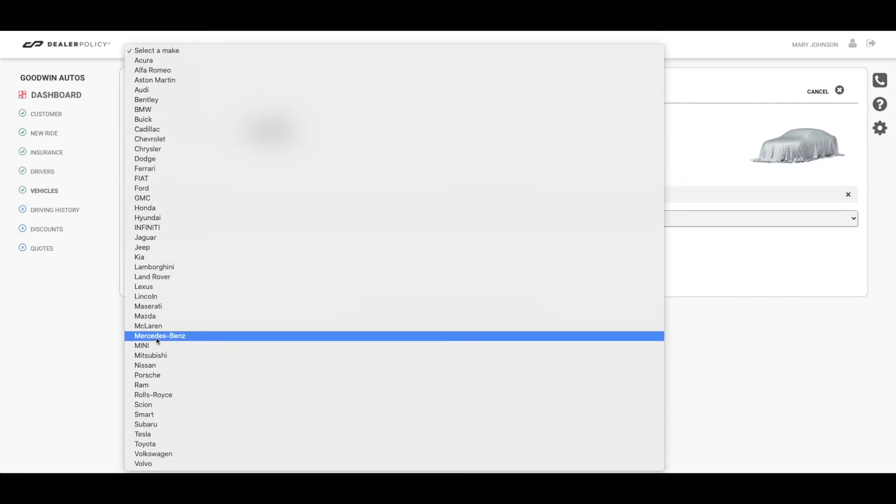
click(147, 367)
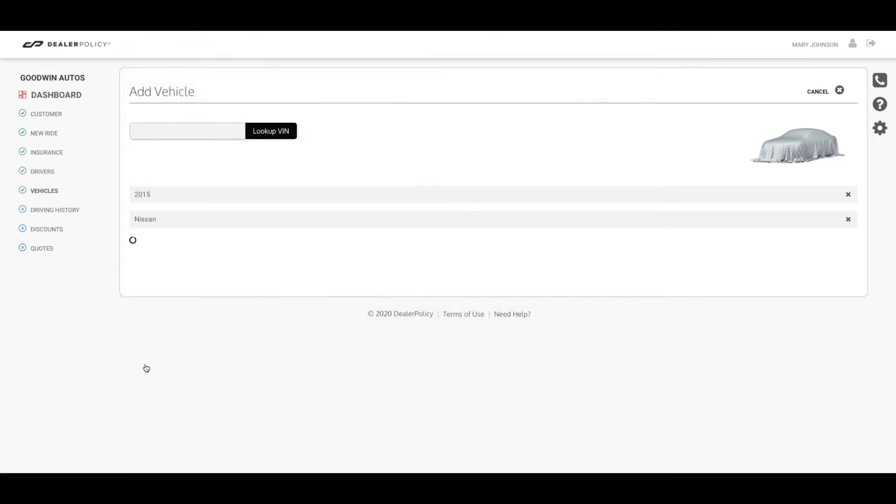
click(163, 248)
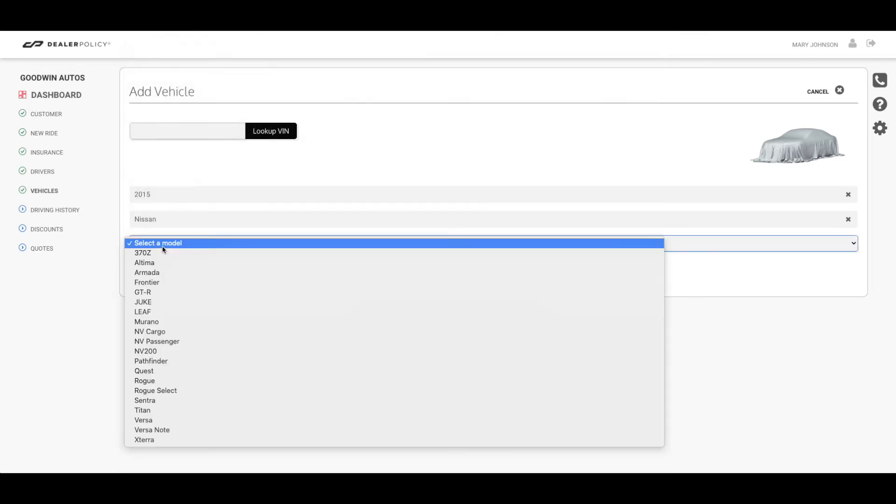
click(164, 382)
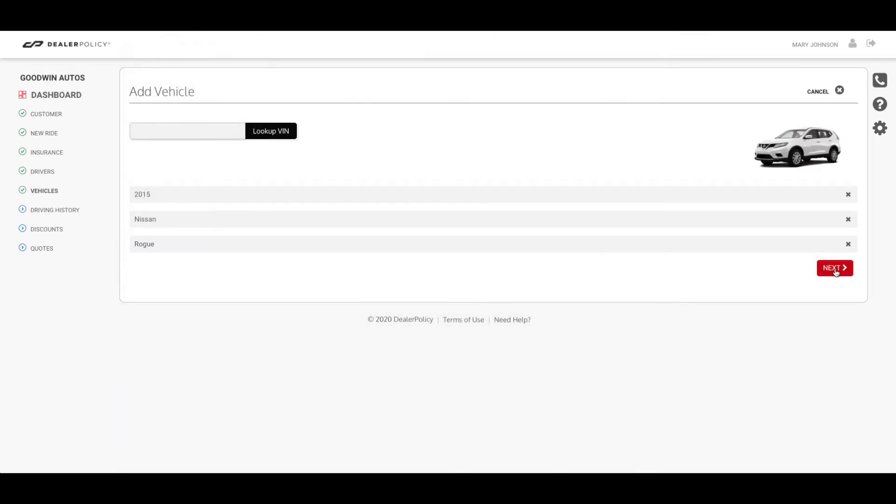
click(835, 269)
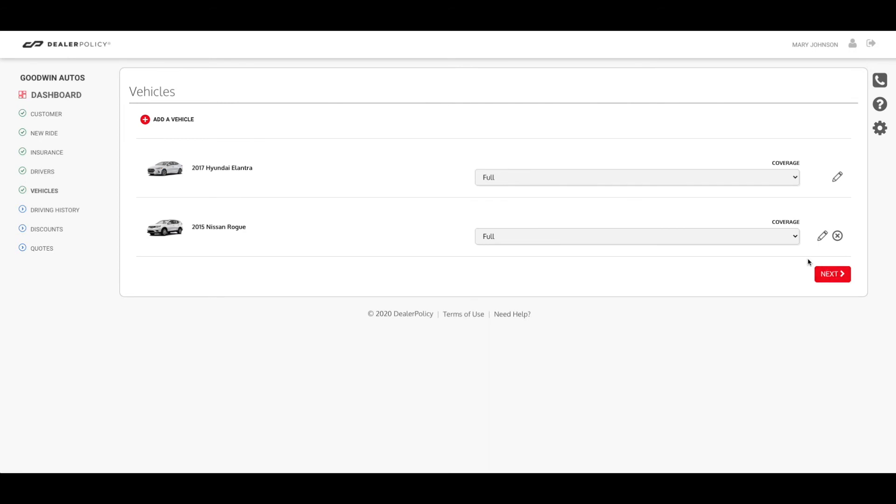
Set the Rogue's coverage to Liability Only and continue to driving history
click(675, 240)
click(652, 248)
click(838, 276)
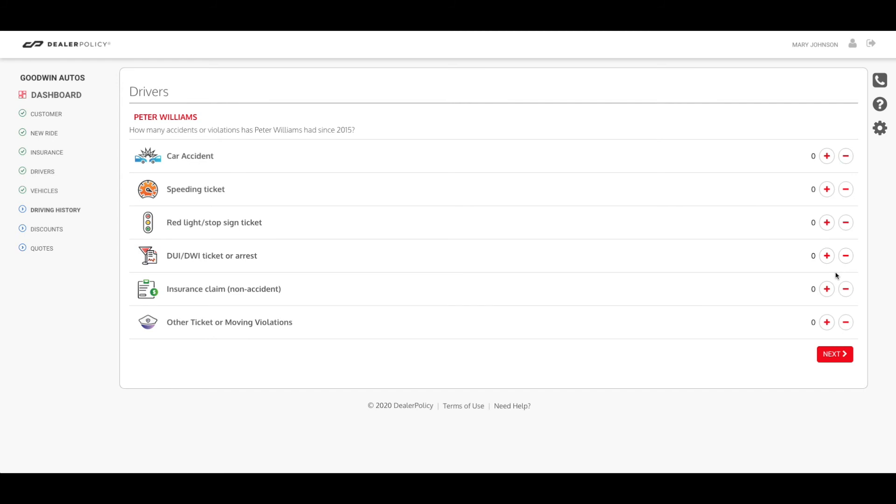
Record one red light/stop sign ticket for the customer from 3-5 years ago
click(826, 231)
click(836, 357)
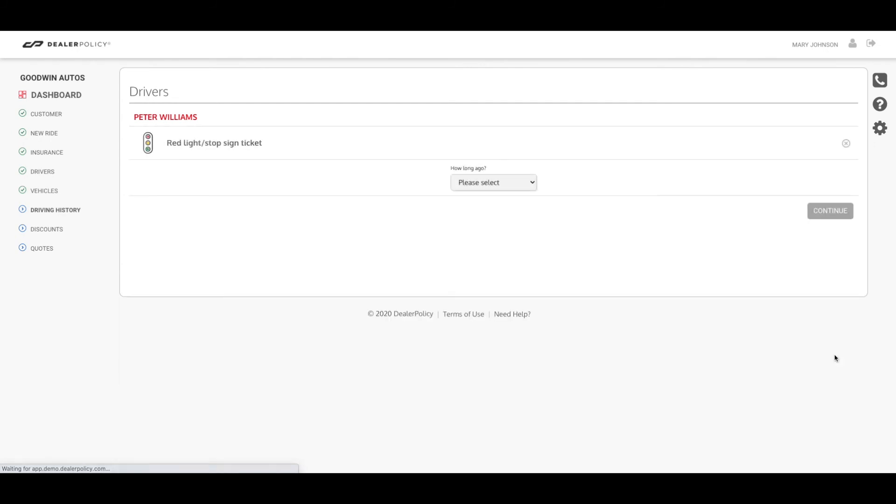
click(471, 183)
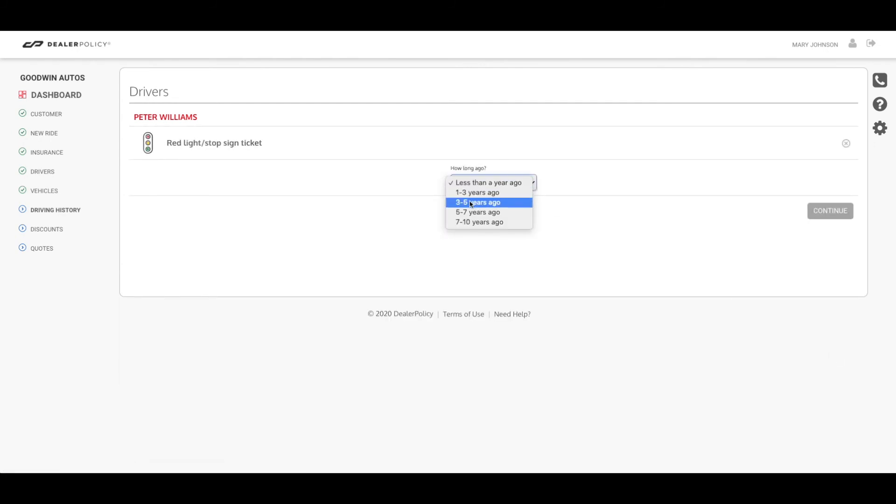
click(475, 202)
click(823, 218)
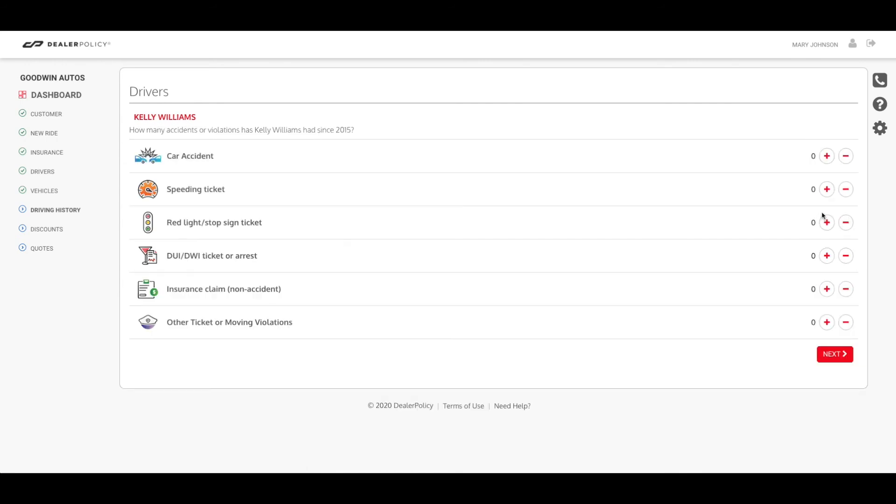
Record the spouse's car accident with over $2000 damage from 1-3 years ago
click(825, 161)
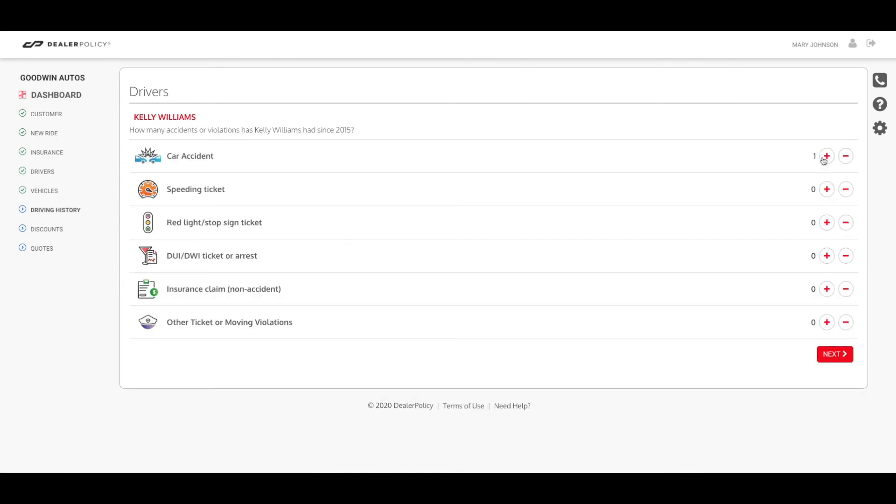
click(832, 355)
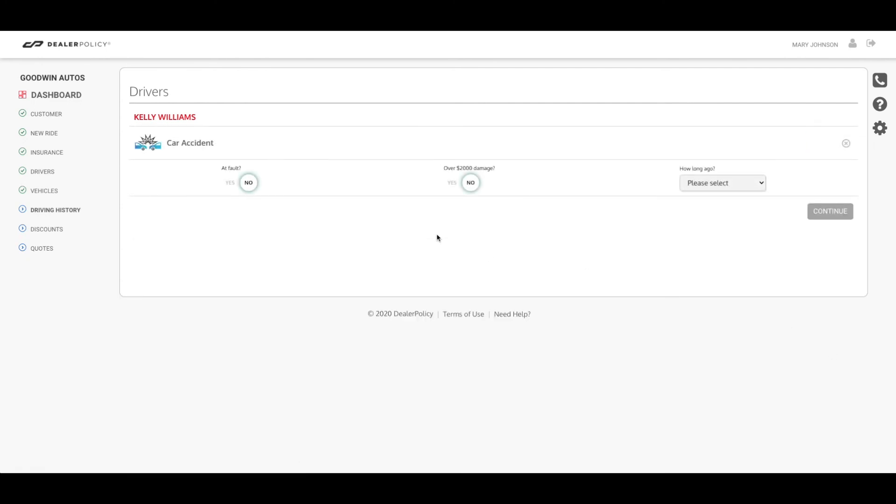
click(470, 186)
click(686, 186)
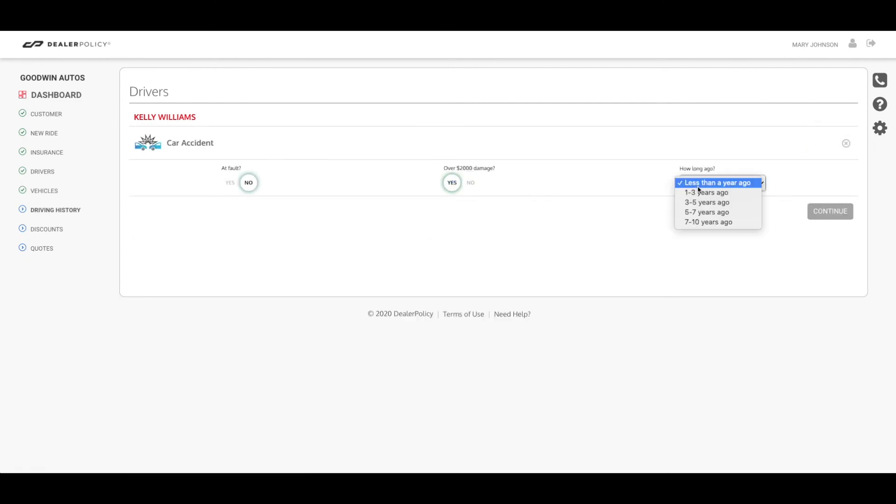
click(703, 193)
click(835, 215)
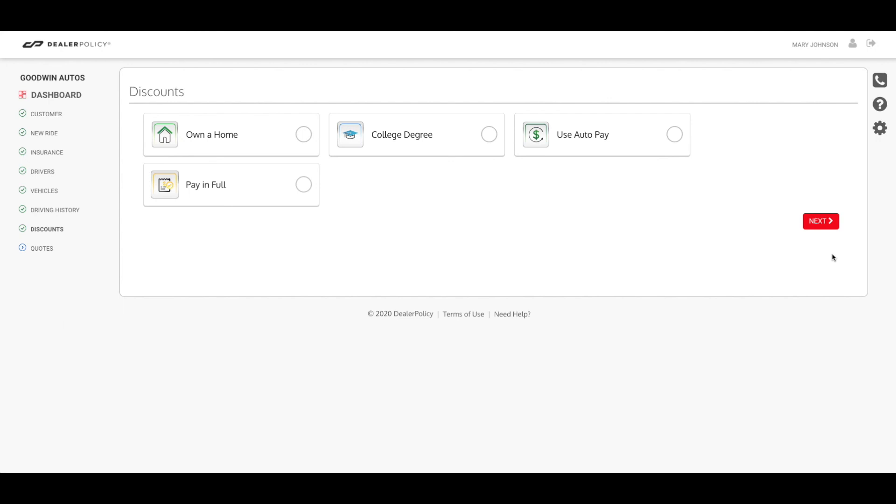
Select the Own a Home and College Degree discounts and continue to the quotes
click(304, 134)
click(488, 134)
click(818, 222)
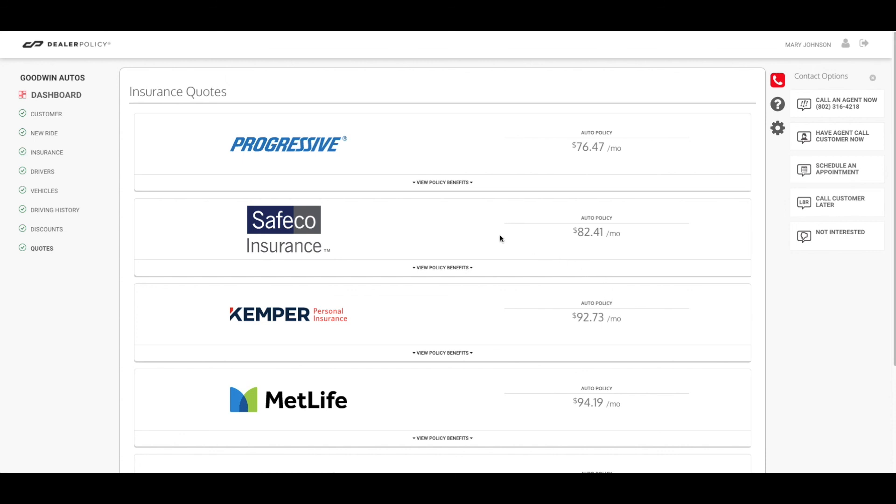
View the policy benefits of the Progressive $76.47 quote
click(435, 185)
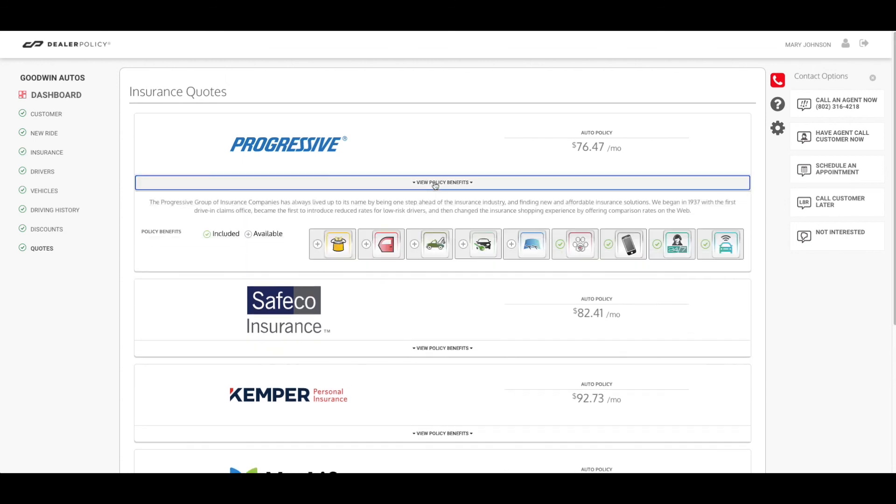